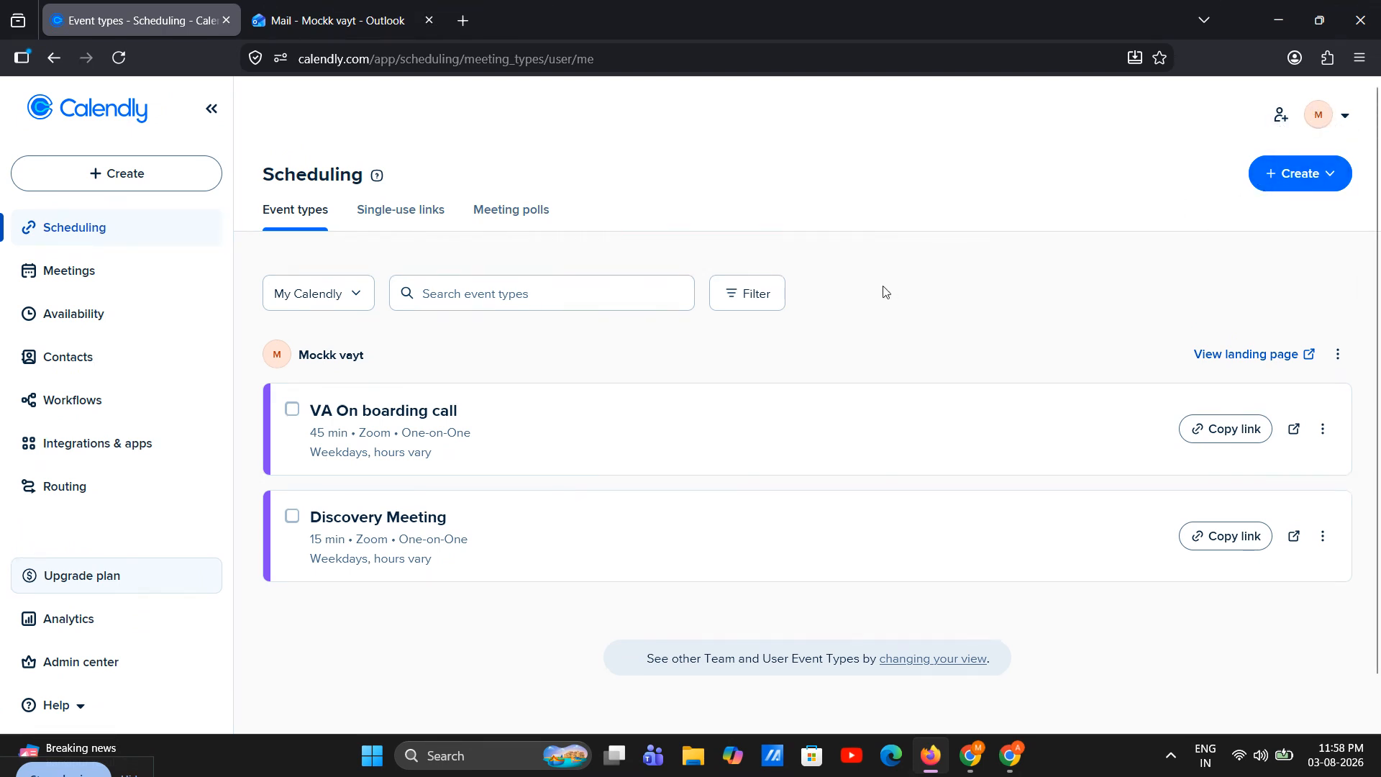
Step: Start creating a custom workflow of your own in the Workflows section
left_click(34, 394)
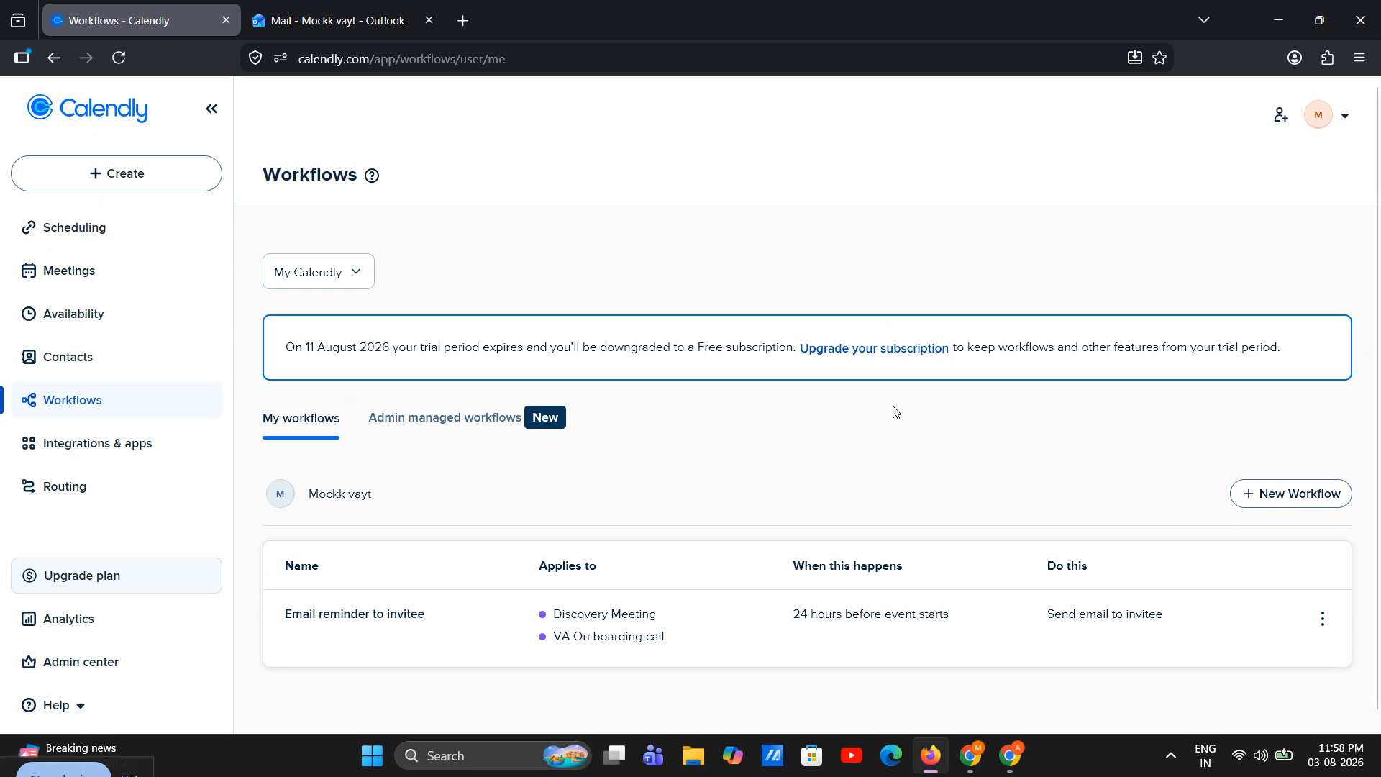
left_click(1281, 497)
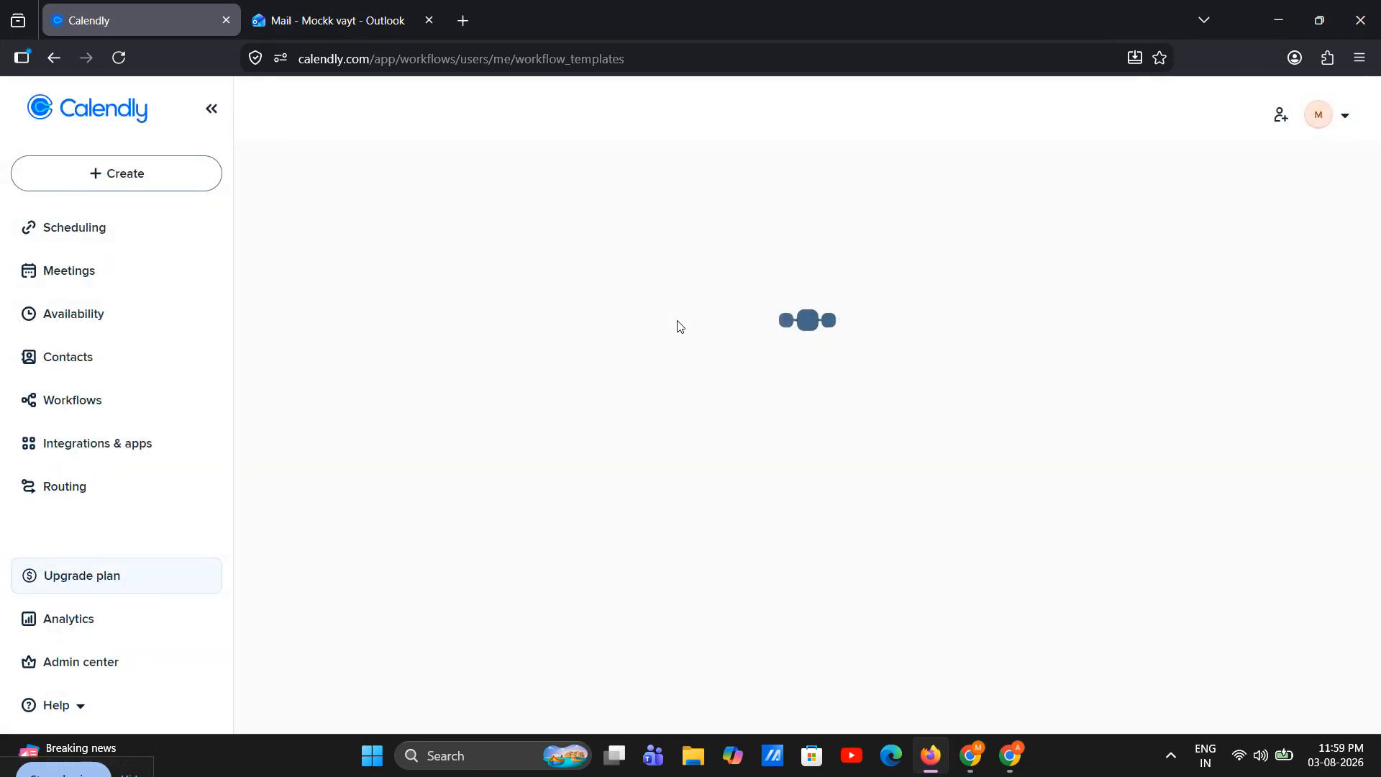
left_click(1187, 317)
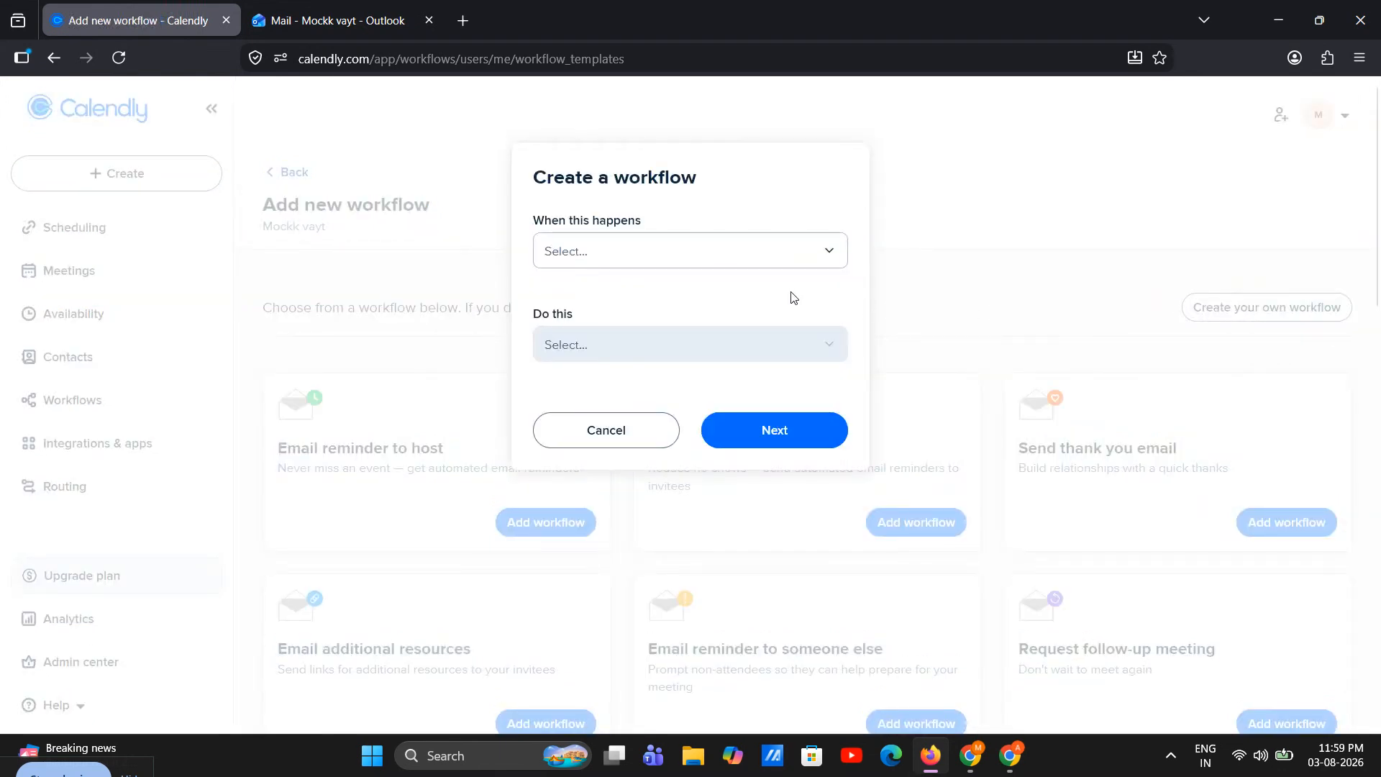
Step: Set the workflow trigger to Before event starts, with a lead time of 12 hours
left_click(667, 253)
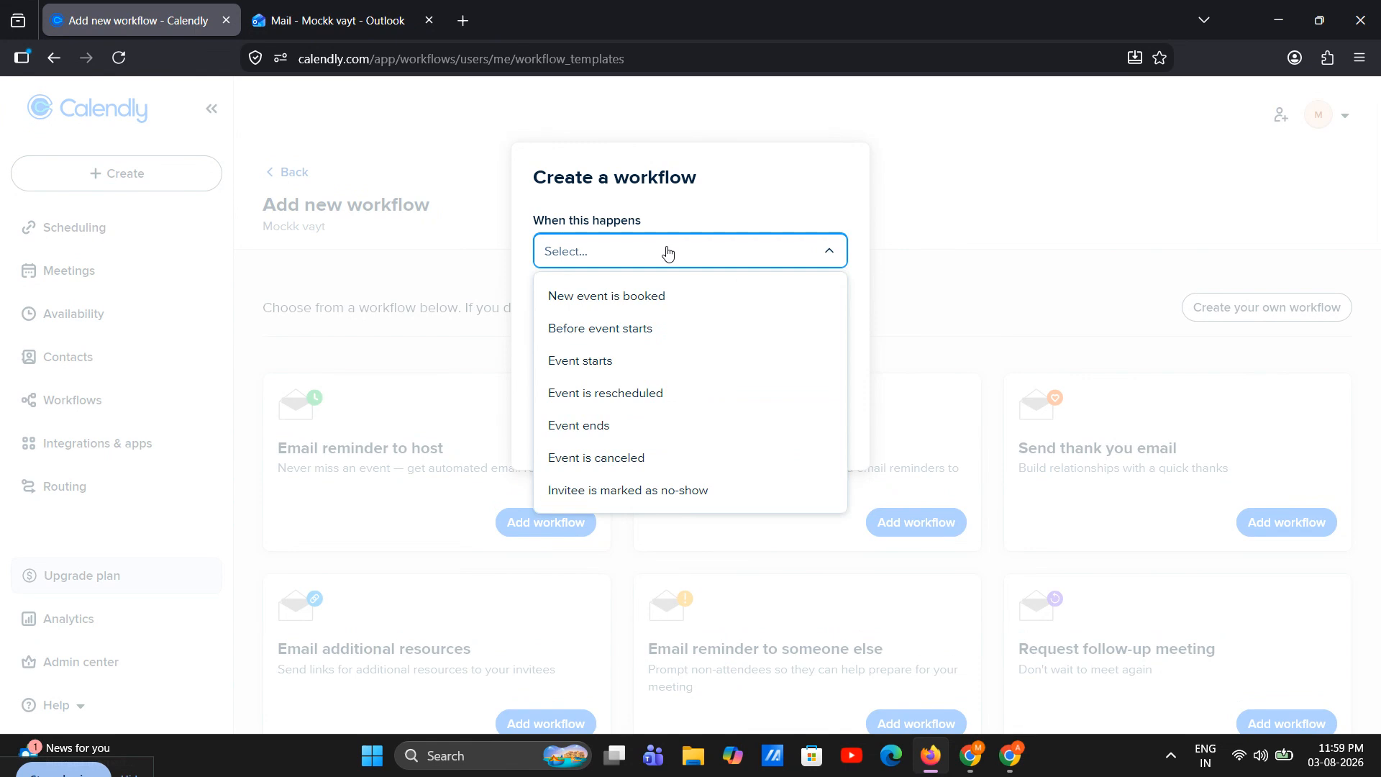
left_click(668, 251)
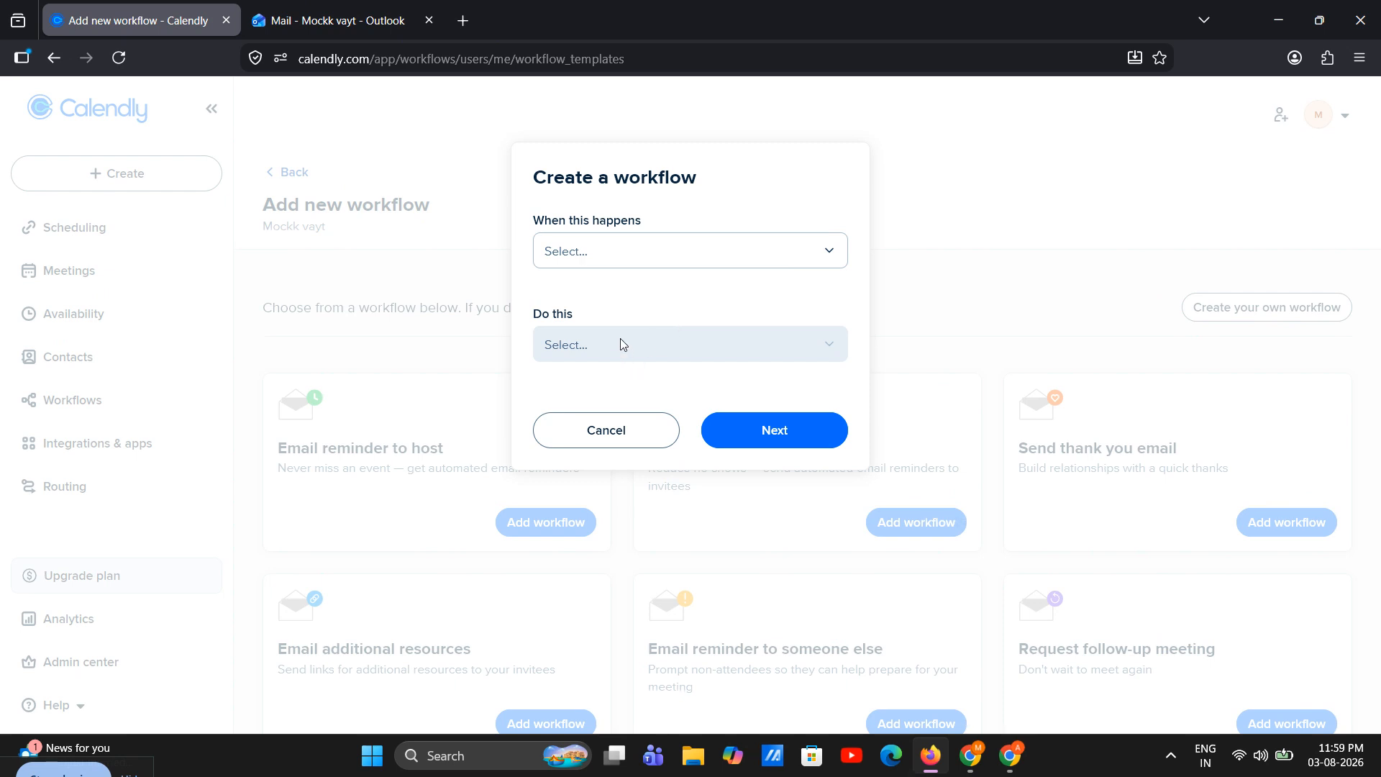
left_click(704, 263)
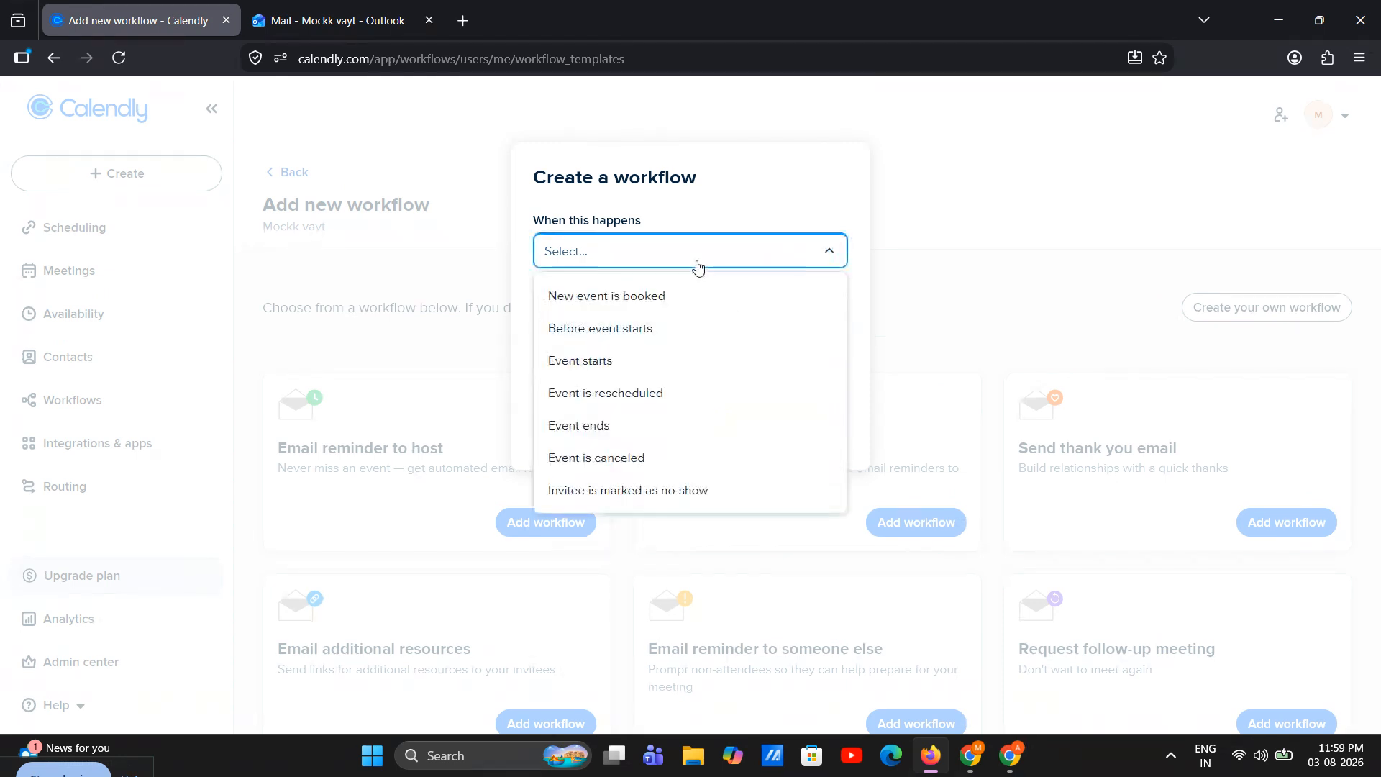
left_click(592, 332)
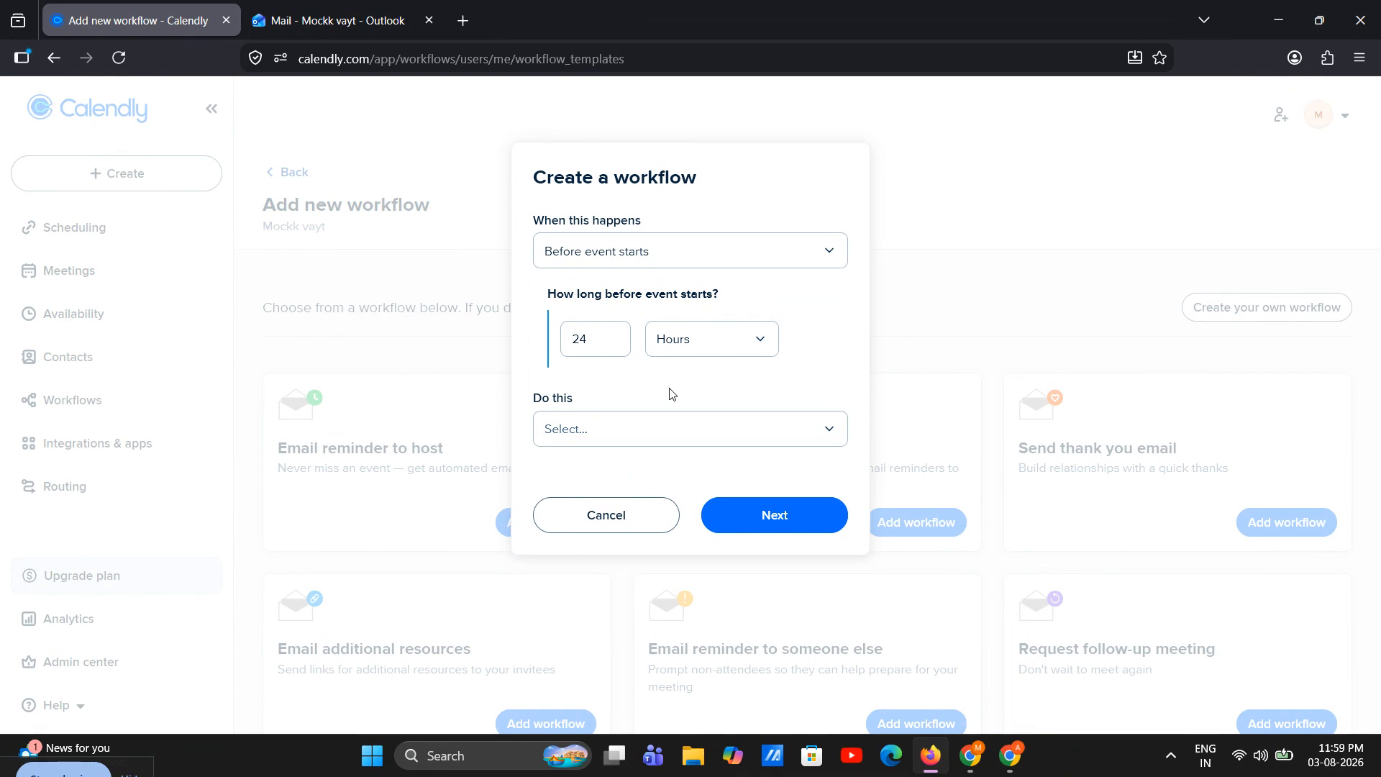
left_click_drag(605, 339, 547, 362)
type("12")
Step: Choose Send email to host as the action and continue to the workflow's detailed setup
left_click(602, 431)
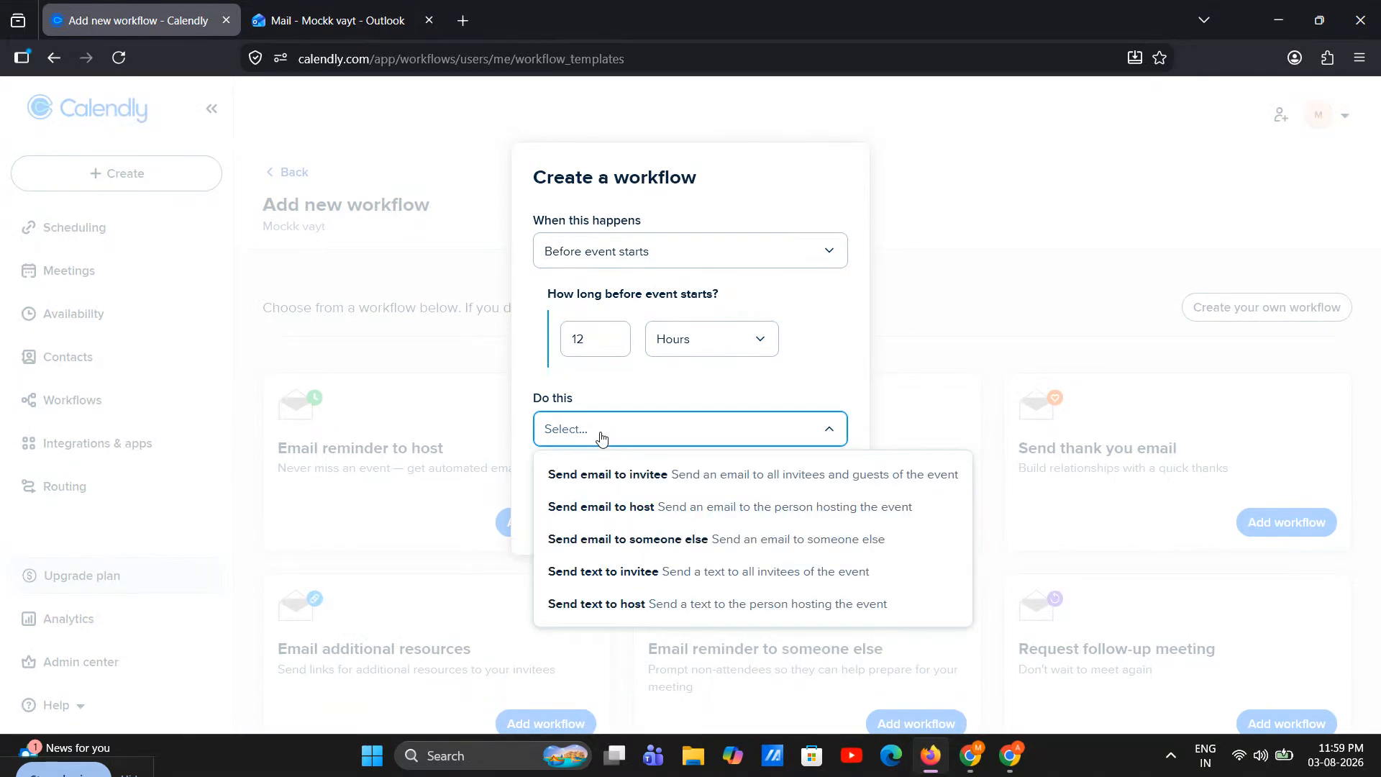
left_click(653, 515)
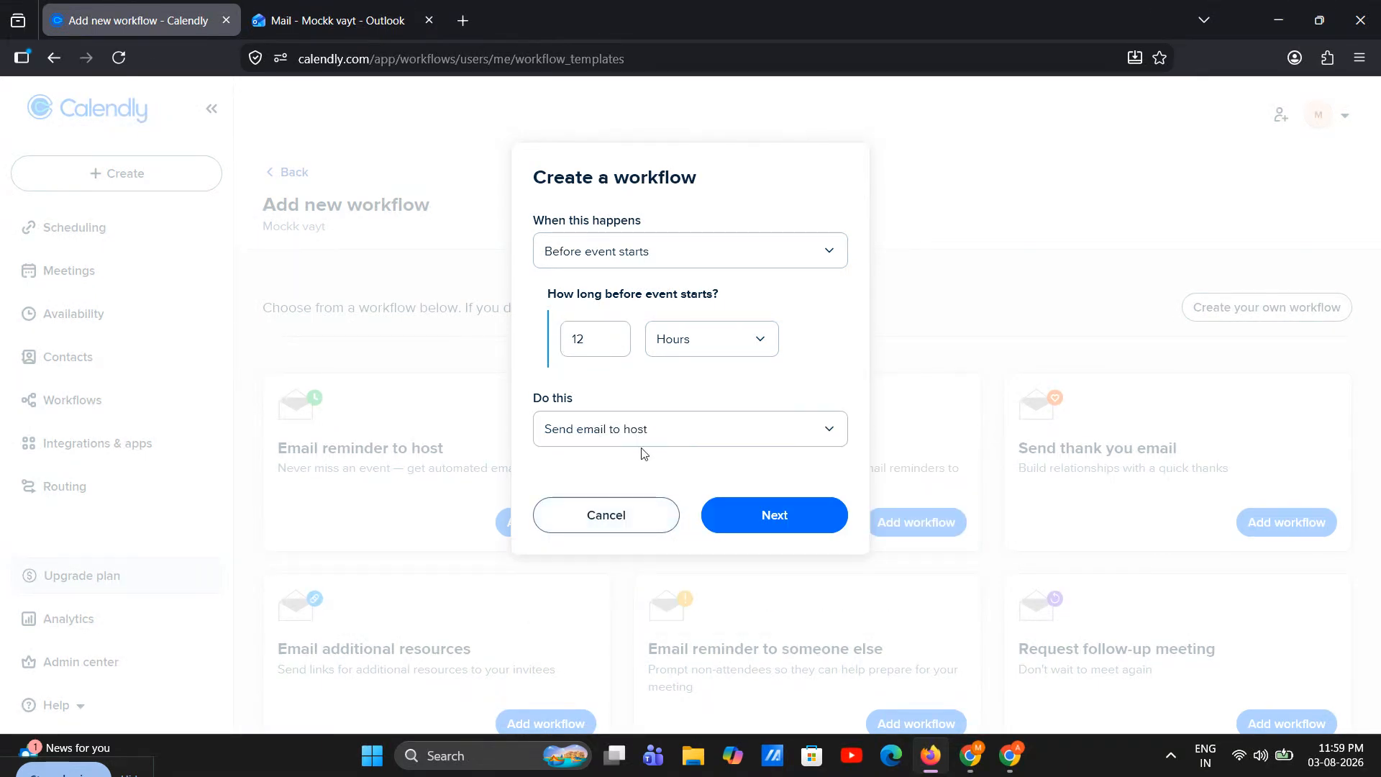
left_click(779, 523)
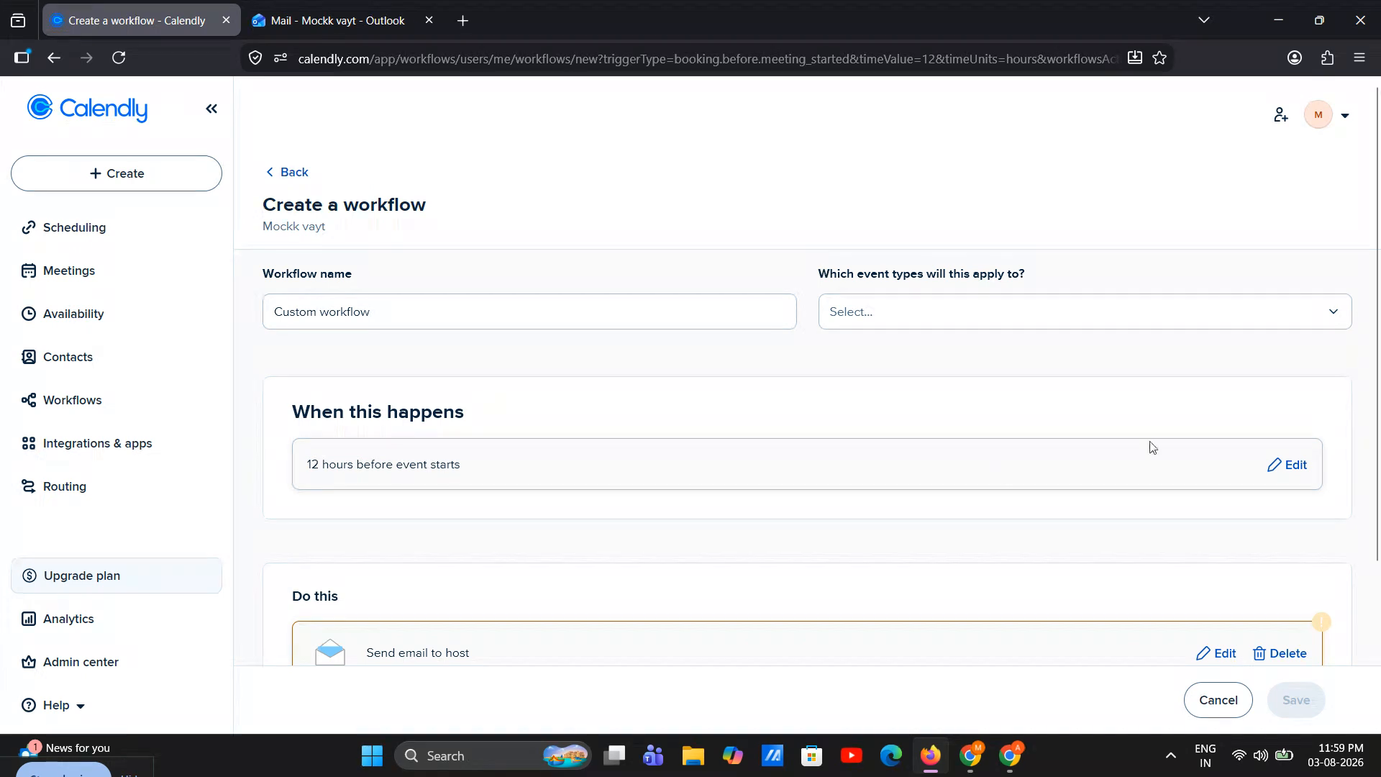
Step: Review the new workflow's trigger timing and its action section
left_click(1285, 466)
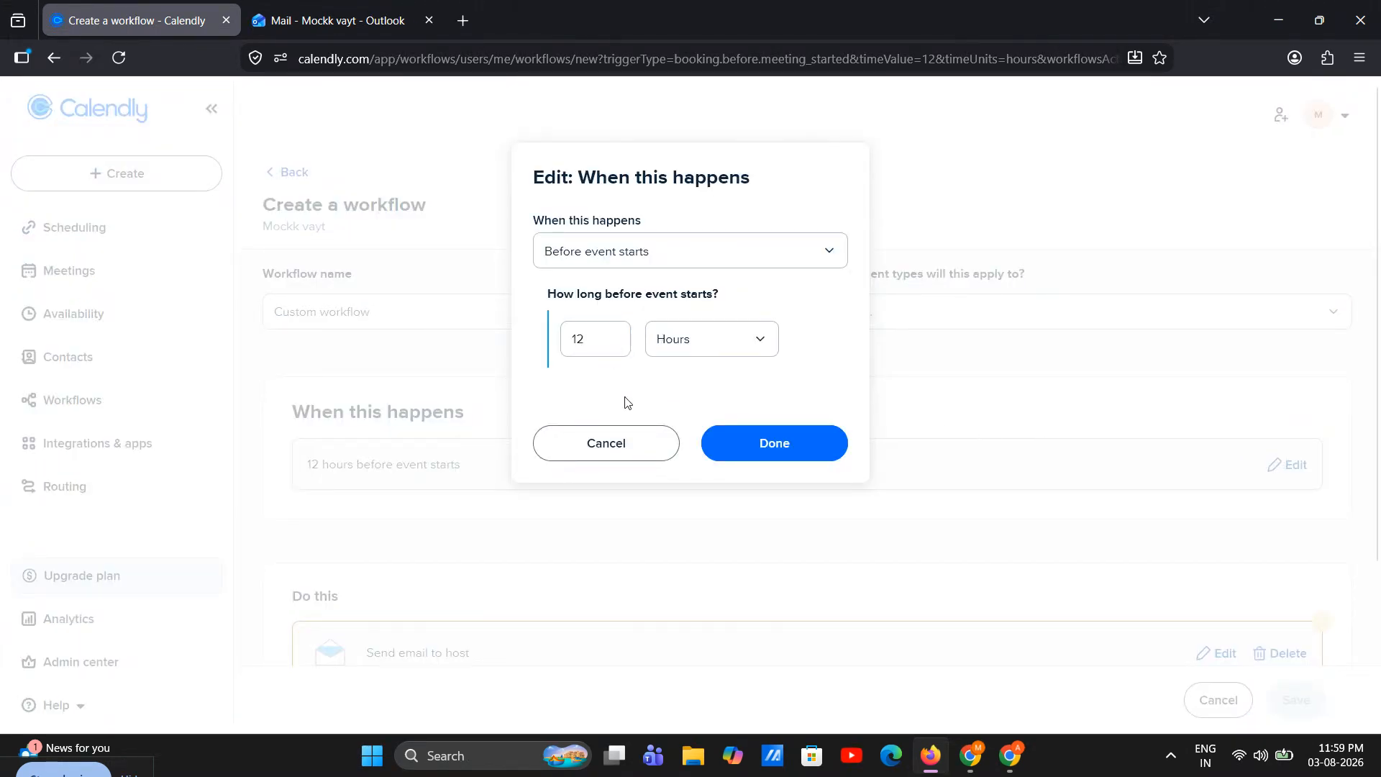
left_click(791, 453)
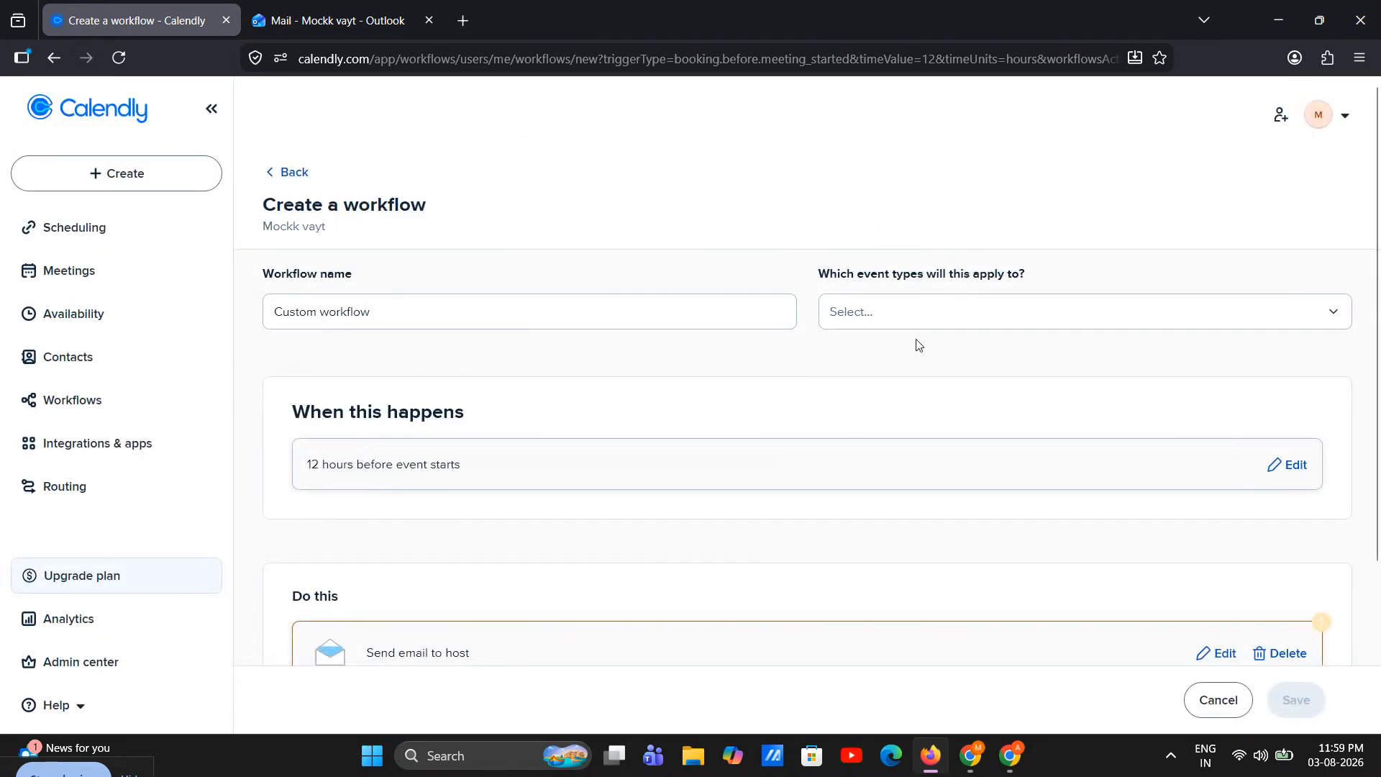
scroll(954, 359, "down", 3)
scroll(958, 362, "up", 3)
Step: Edit the email to host action and enter "Email Reminder" as its subject
scroll(667, 483, "down", 3)
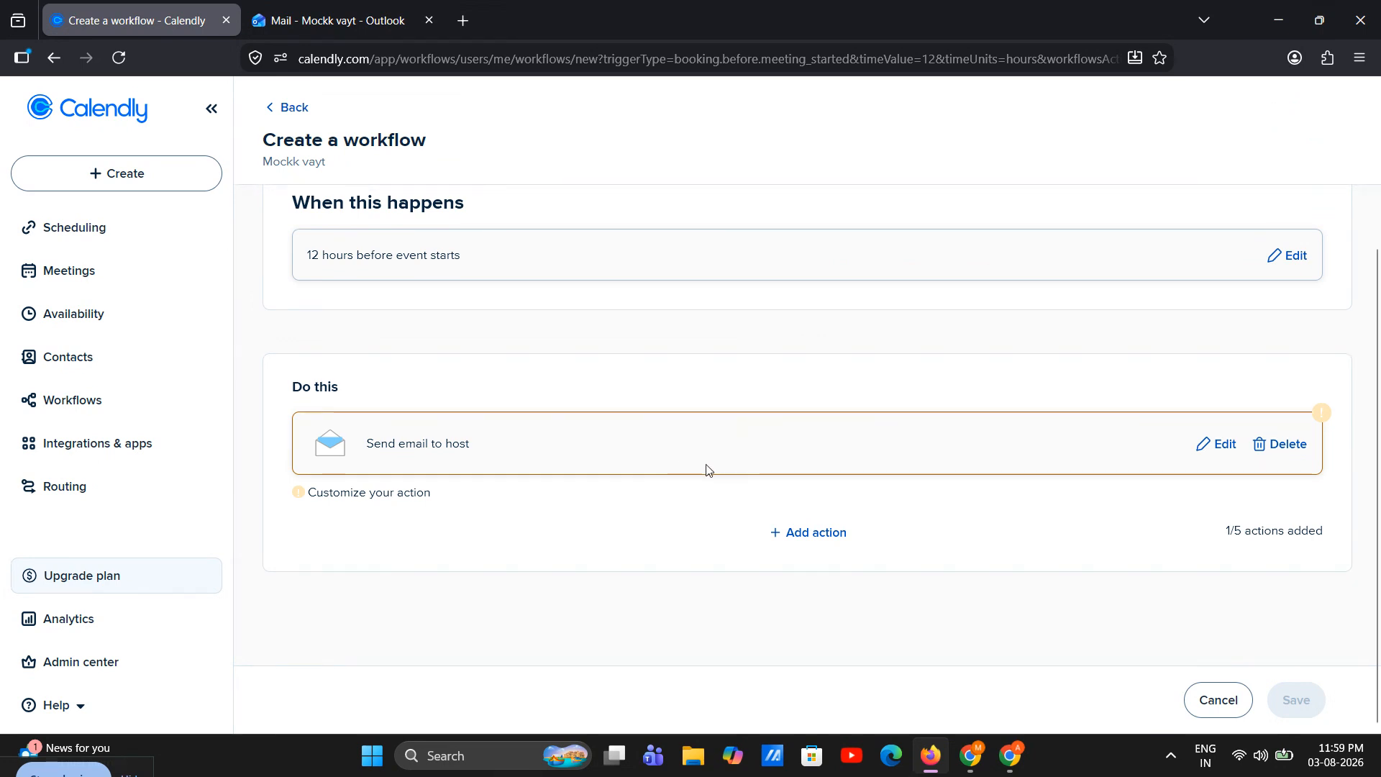
left_click_drag(493, 462, 370, 438)
left_click(501, 453)
left_click(1215, 450)
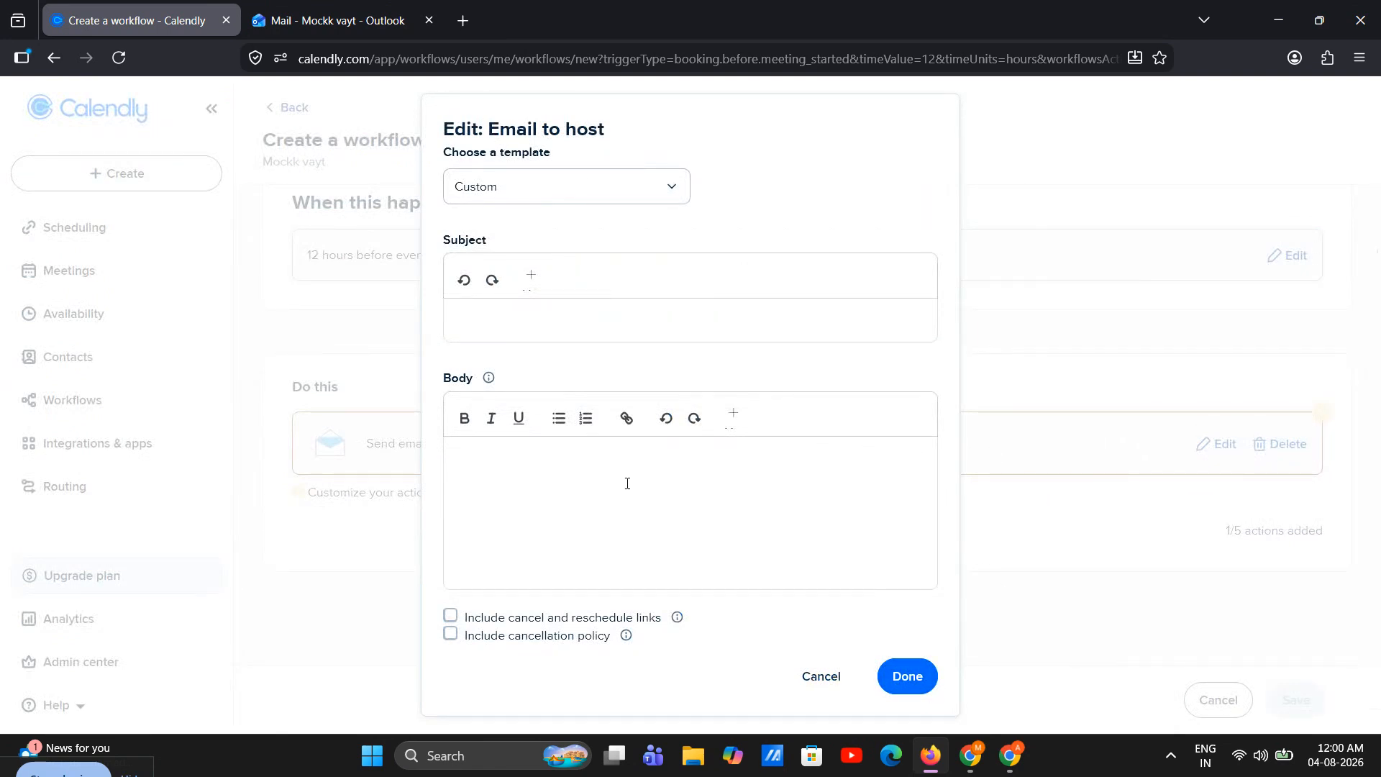
left_click(494, 334)
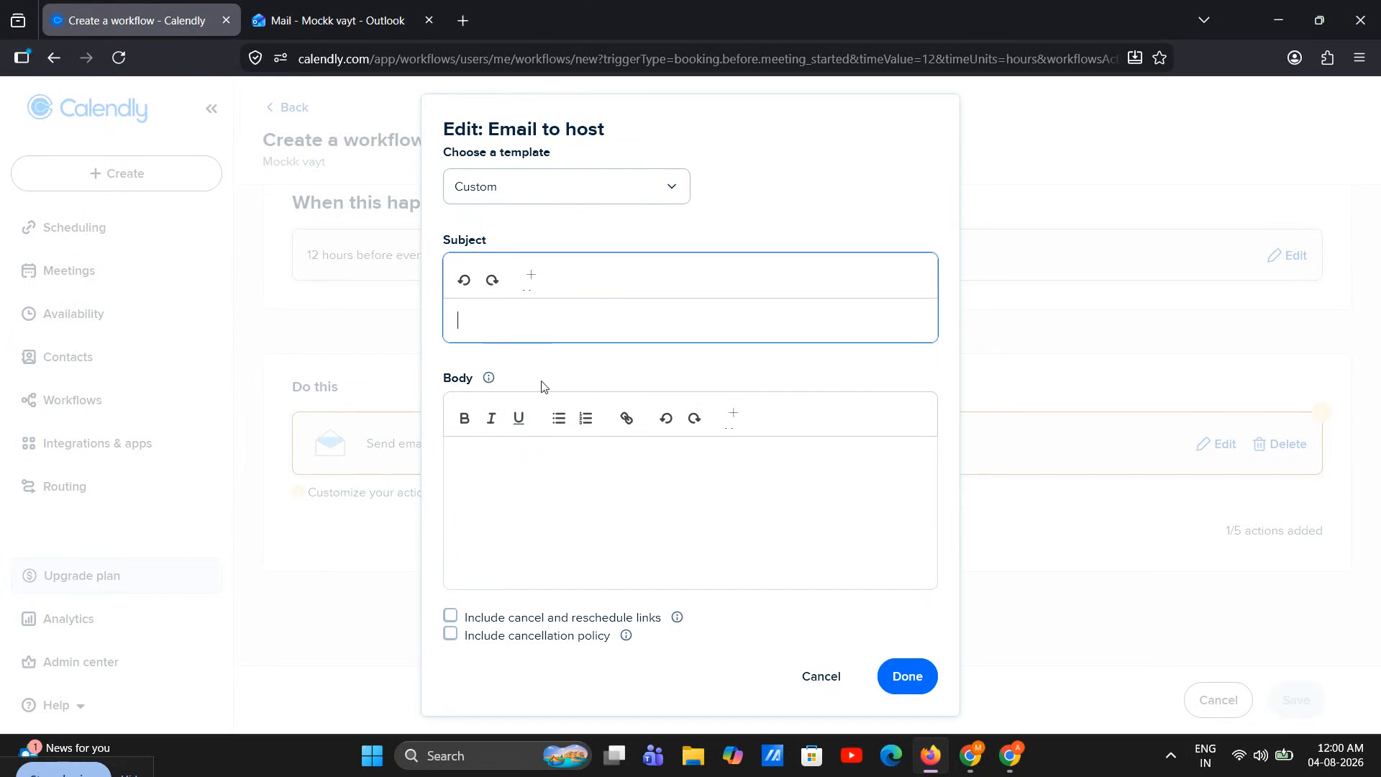
type("Email Reminder")
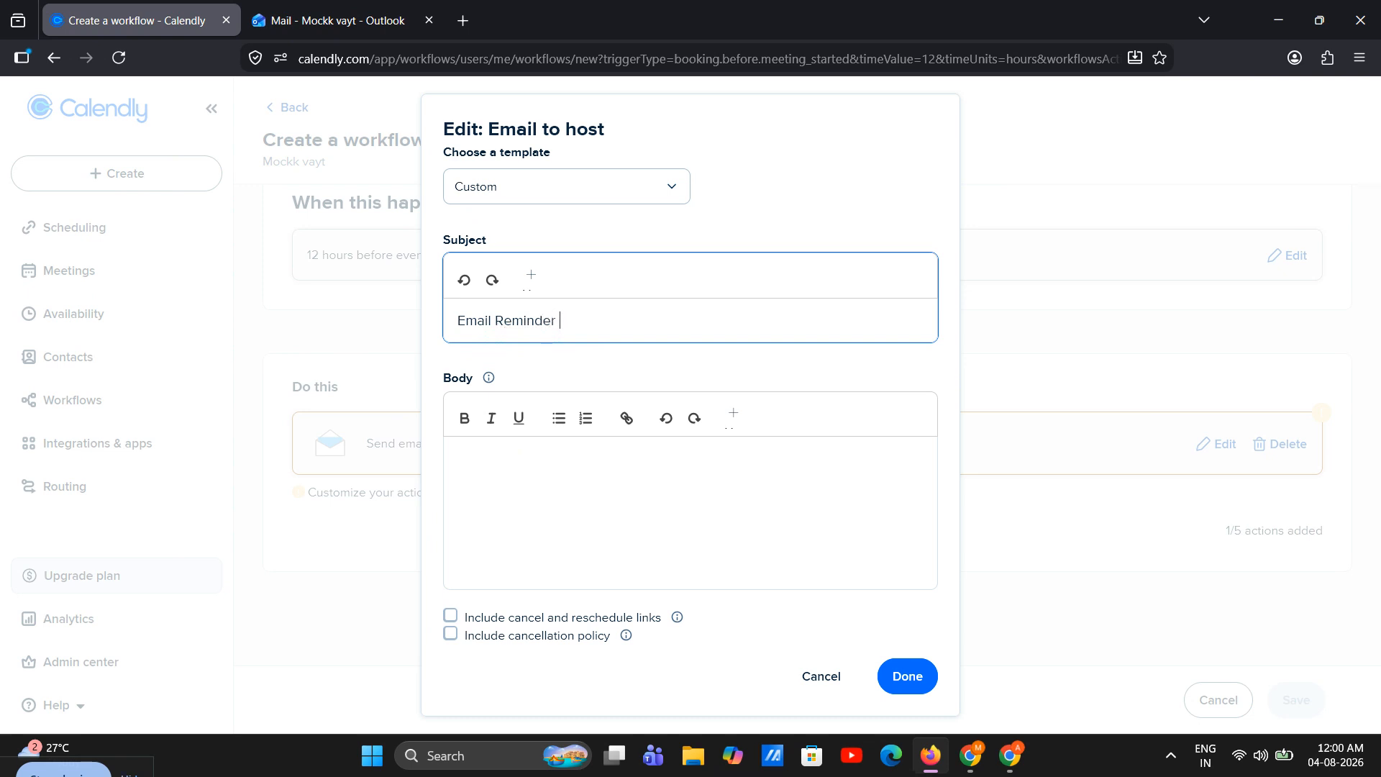
Step: Enter the body "Hi, This is an automated reminder about your upcoming Calendly meeting. Please review the meeting details and be ready at the scheduled time. Thank you!"
left_click(540, 459)
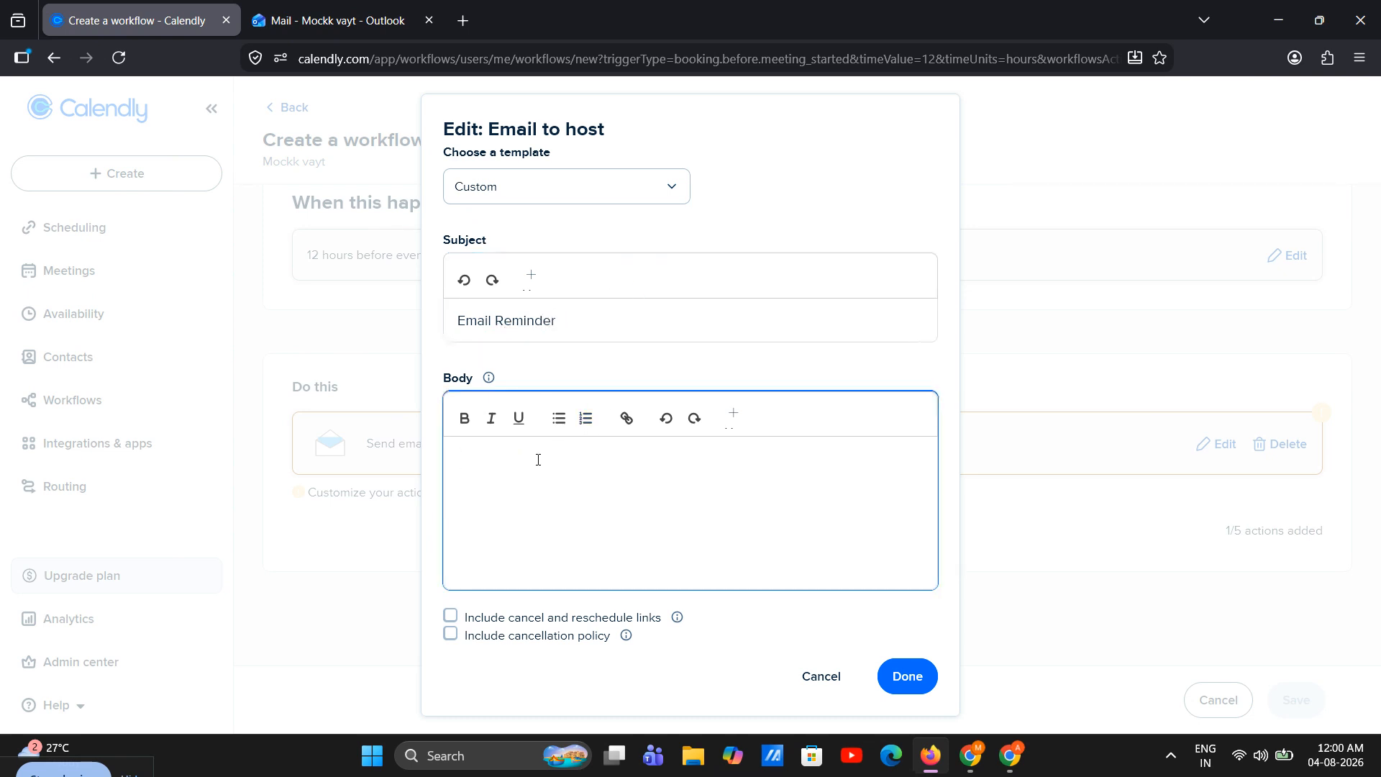
type("Hi,  This is an automated reminder about your upcoming Calendly meeting.  Please review the meeting details and be ready at the scheduled time.  Thank you!")
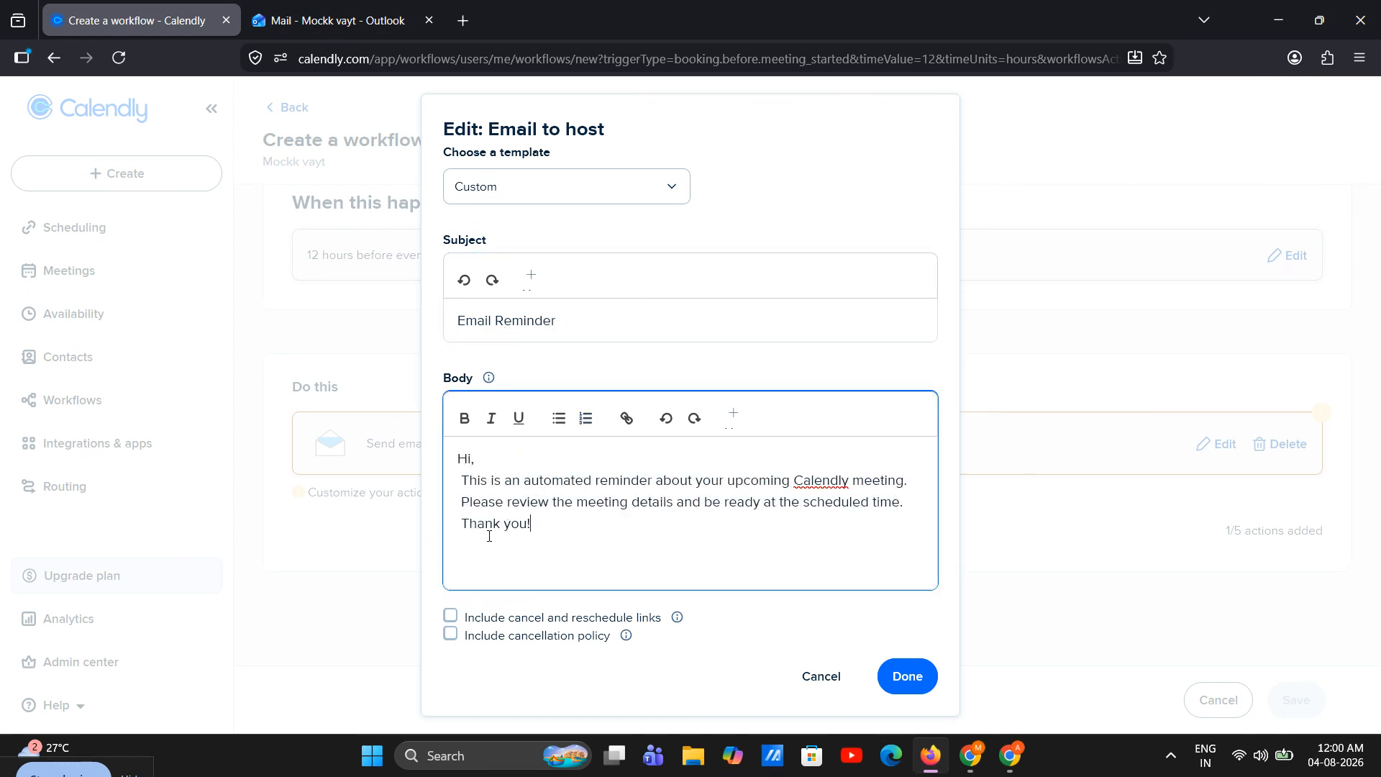
right_click(829, 483)
left_click(817, 487)
left_click(906, 673)
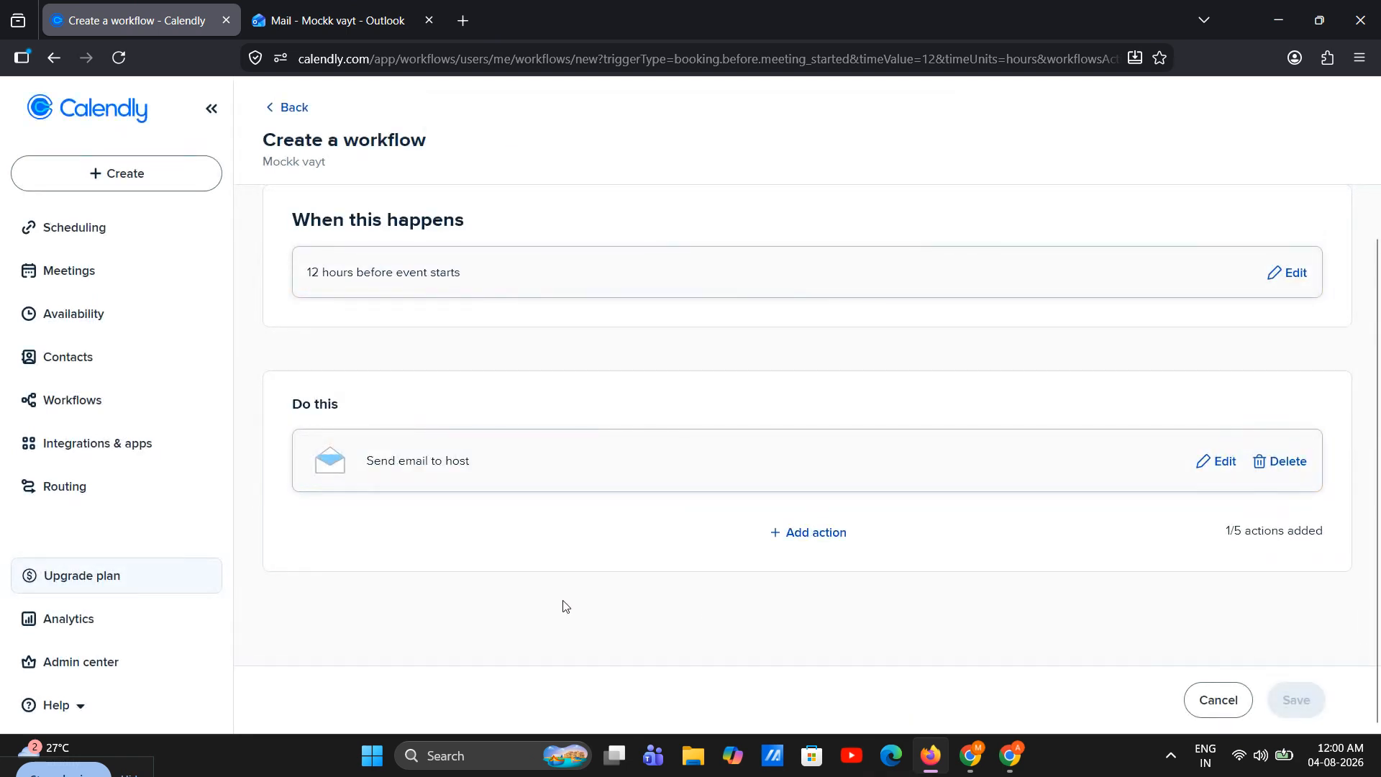
scroll(792, 468, "up", 3)
left_click(406, 316)
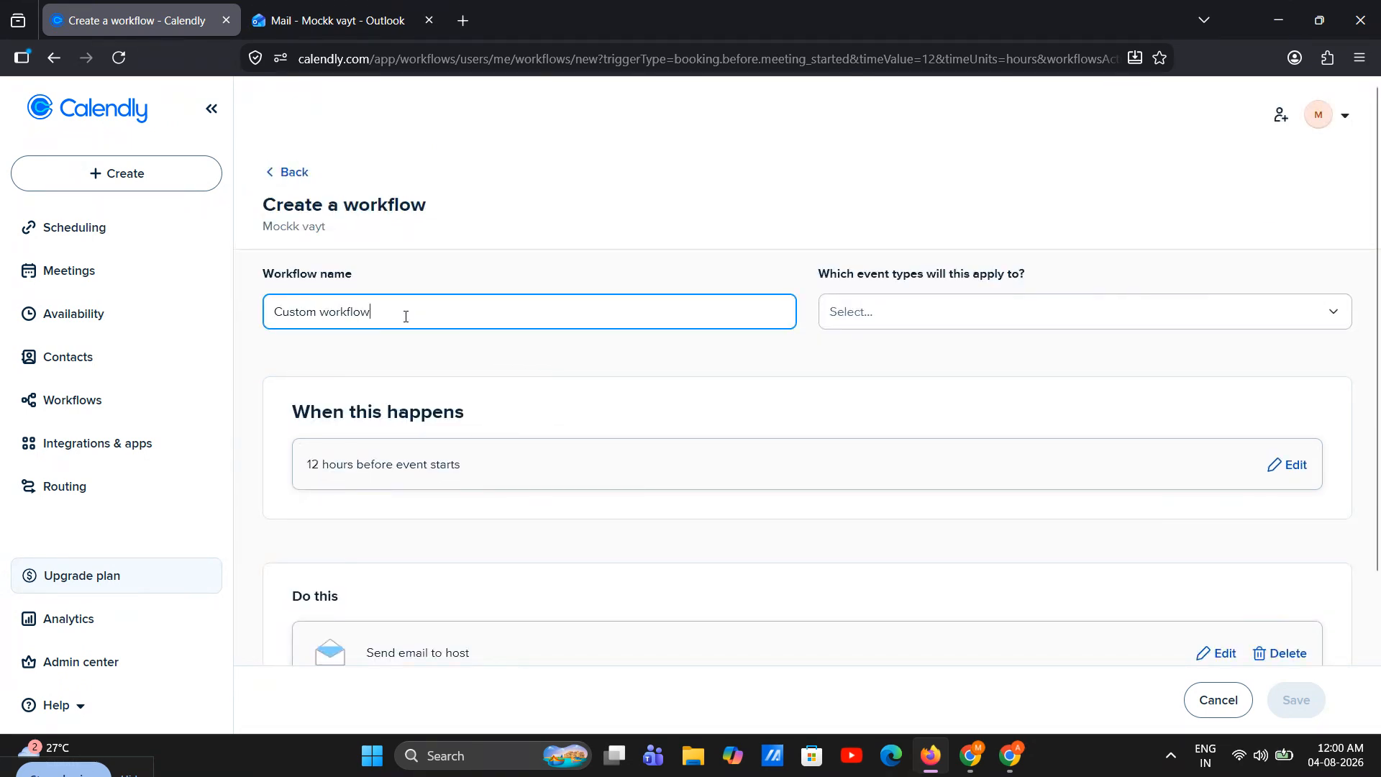
key("ctrl+a")
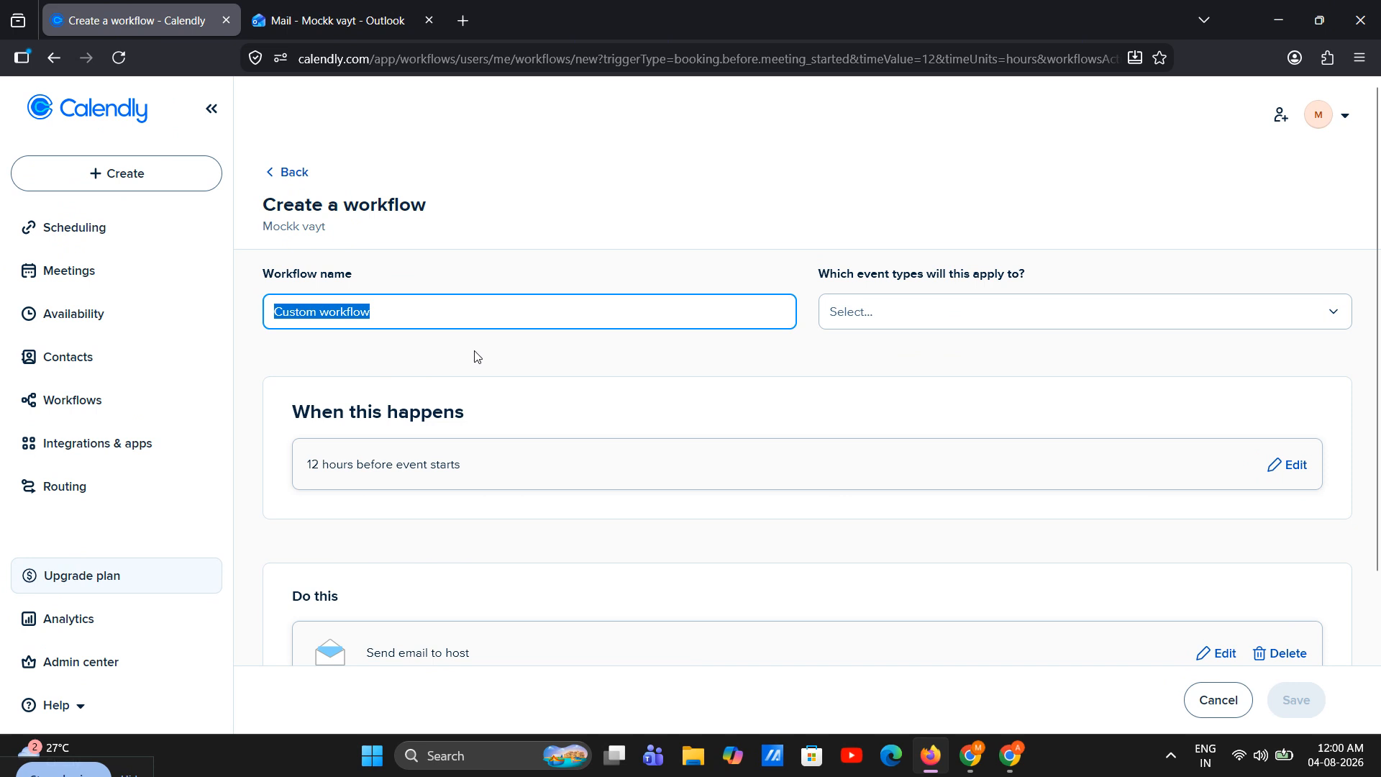
left_click(410, 322)
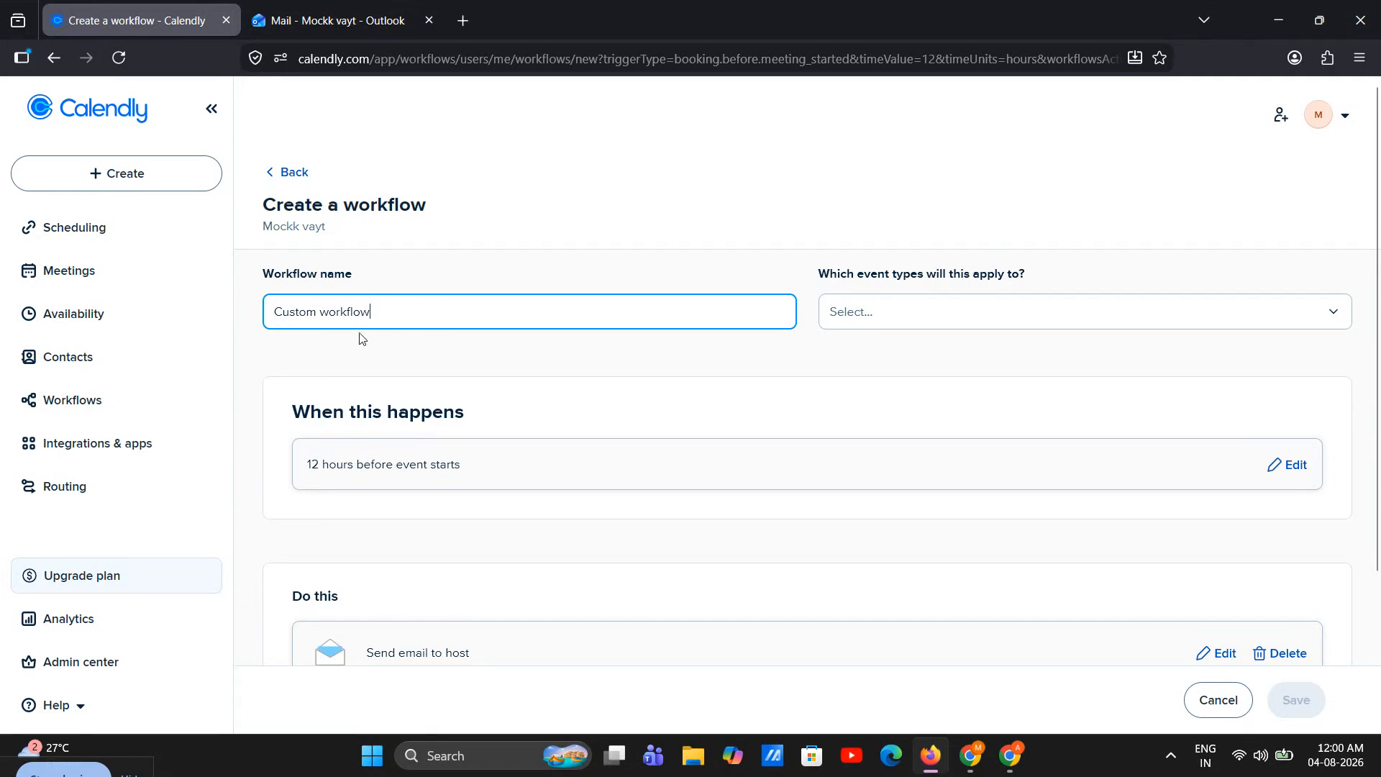
Step: Apply the workflow to the VA On boarding call event type
left_click(859, 312)
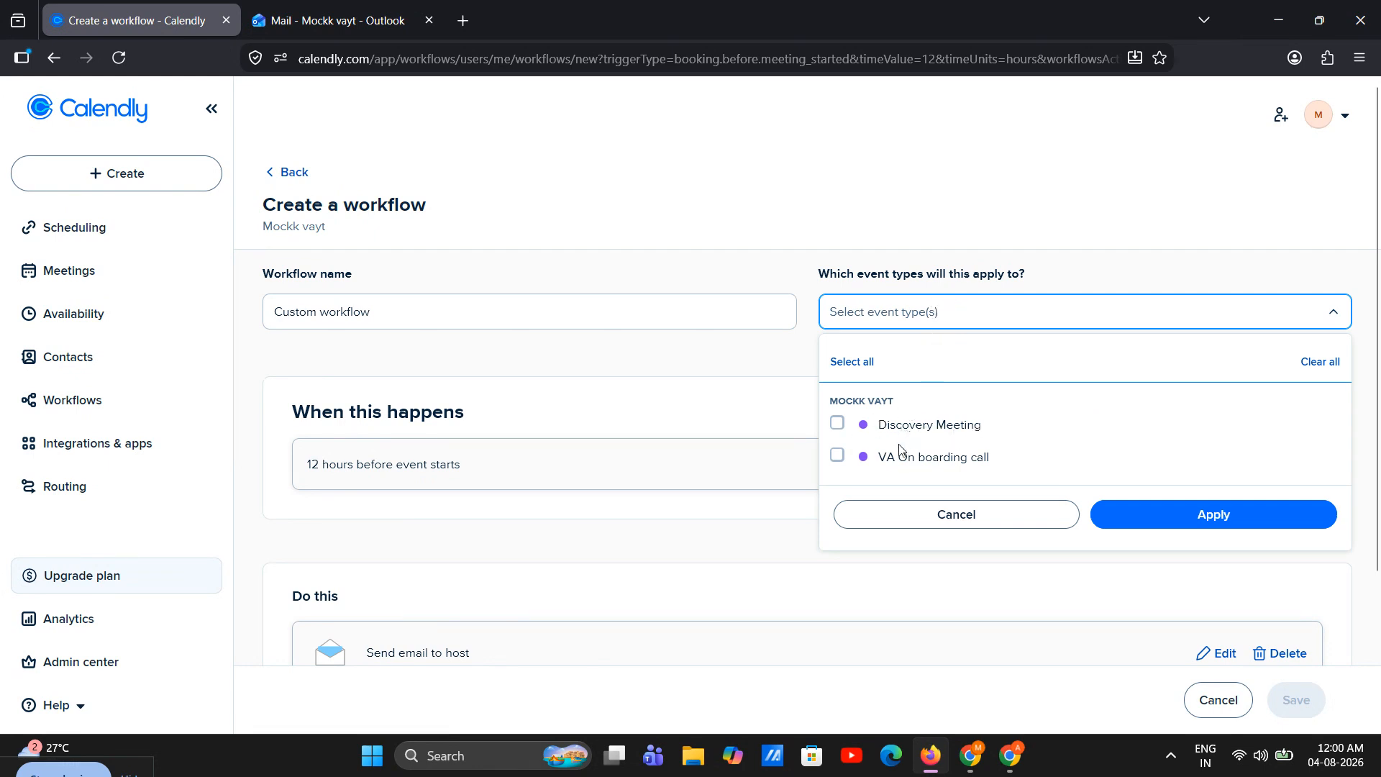
left_click(837, 455)
left_click(1124, 516)
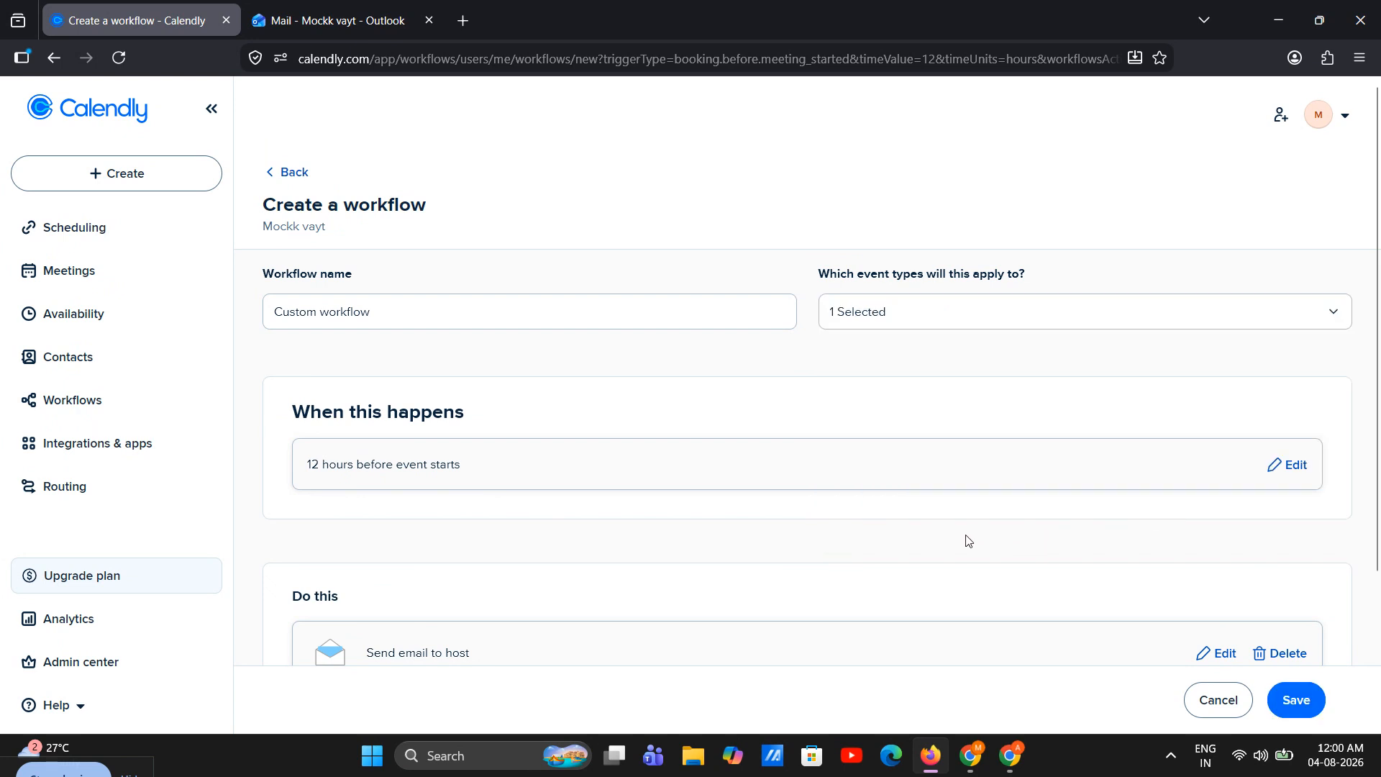
Step: Recheck the workflow's event type selection, trigger and action, and save the workflow
left_click(964, 327)
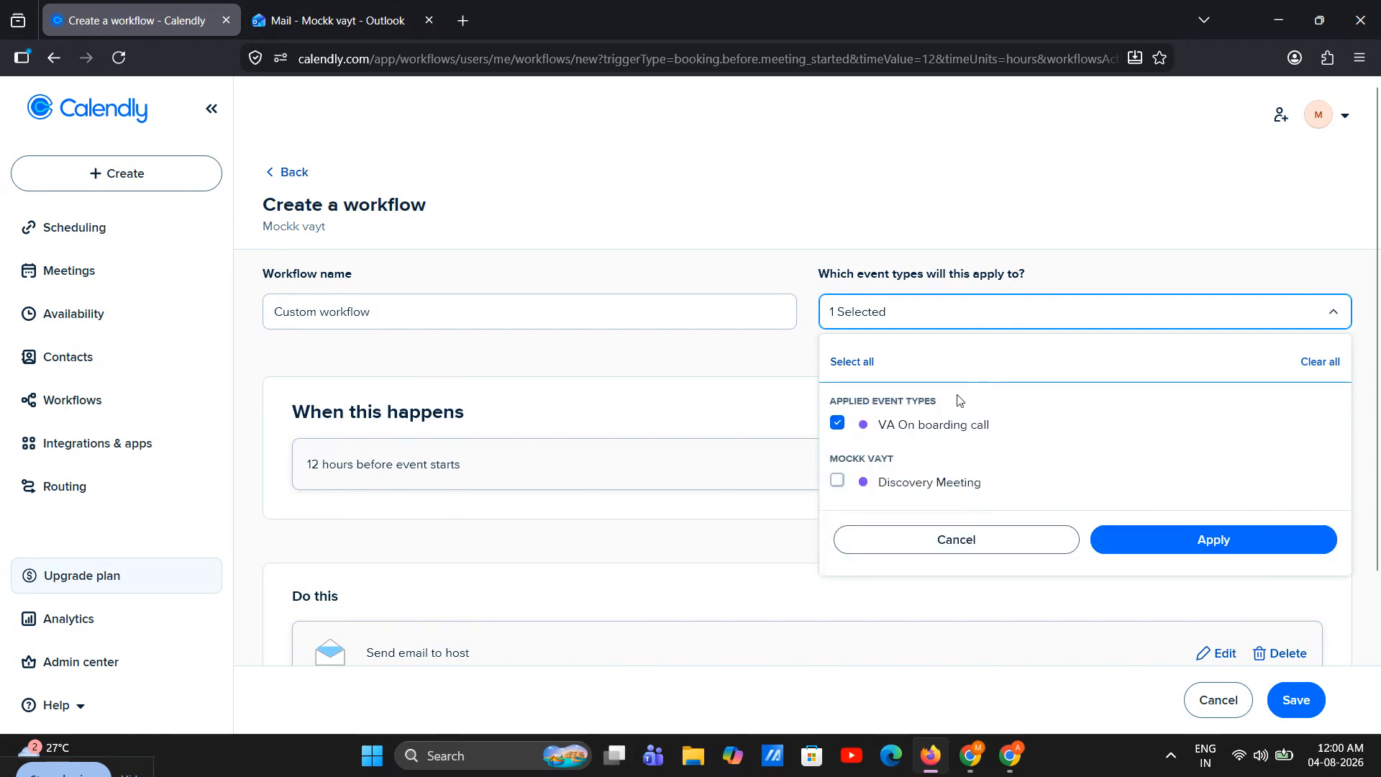
left_click(1149, 539)
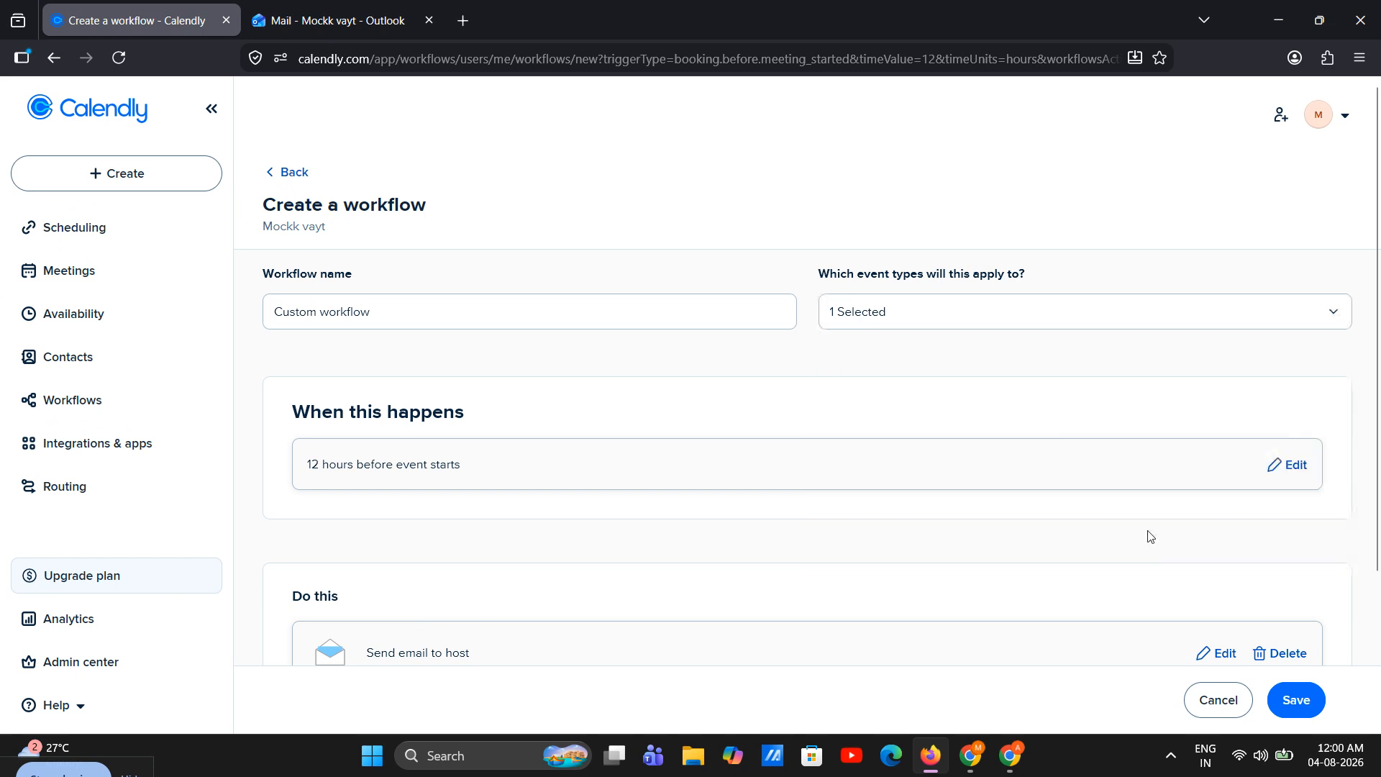
scroll(1147, 518, "down", 3)
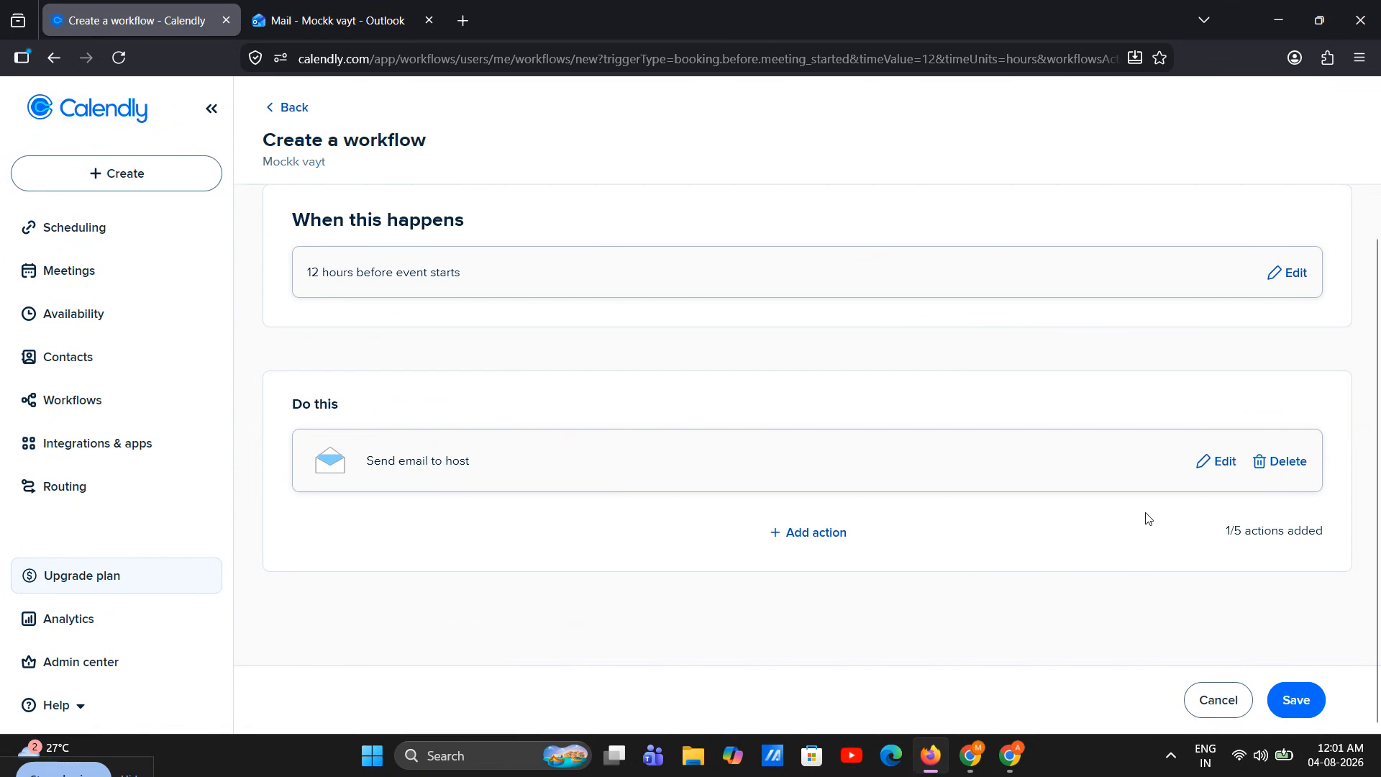
scroll(1147, 518, "up", 3)
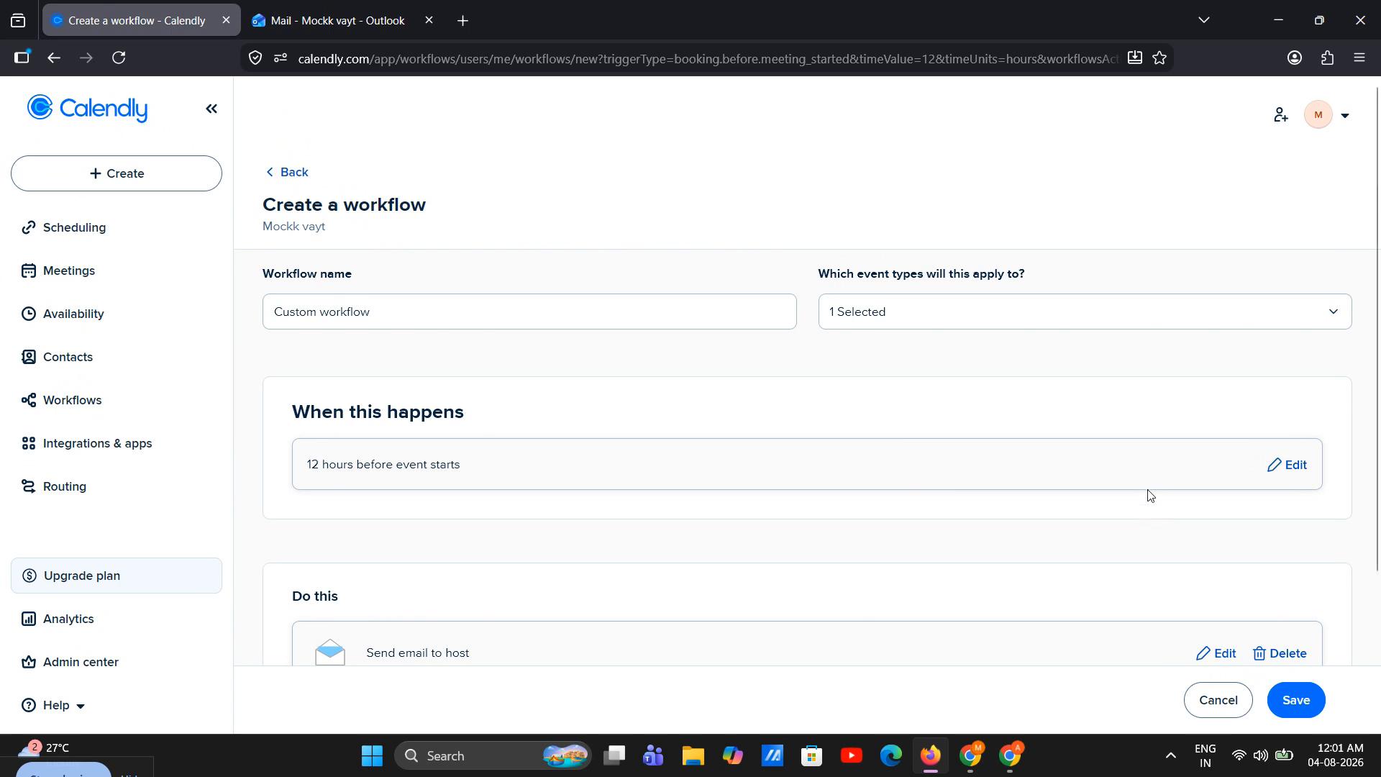
scroll(1151, 496, "down", 3)
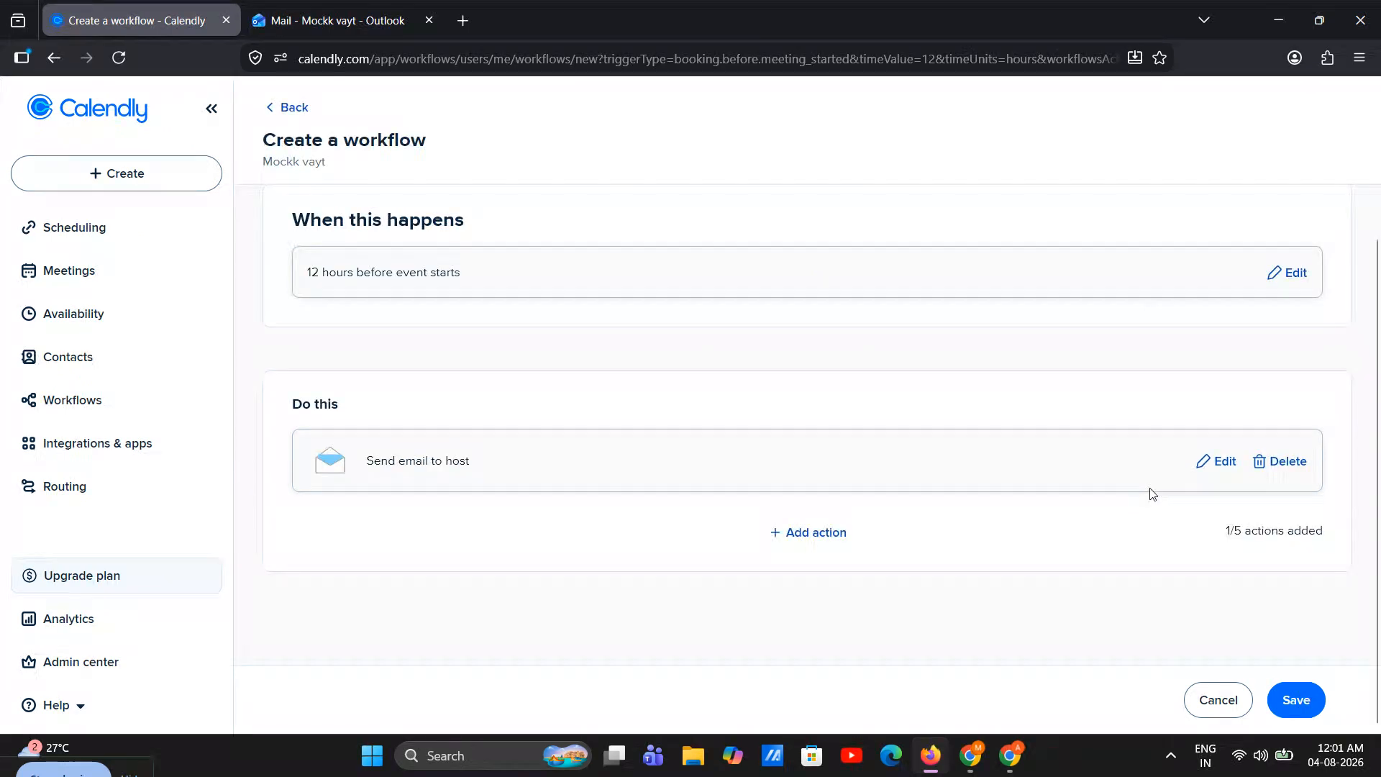
scroll(1151, 495, "up", 3)
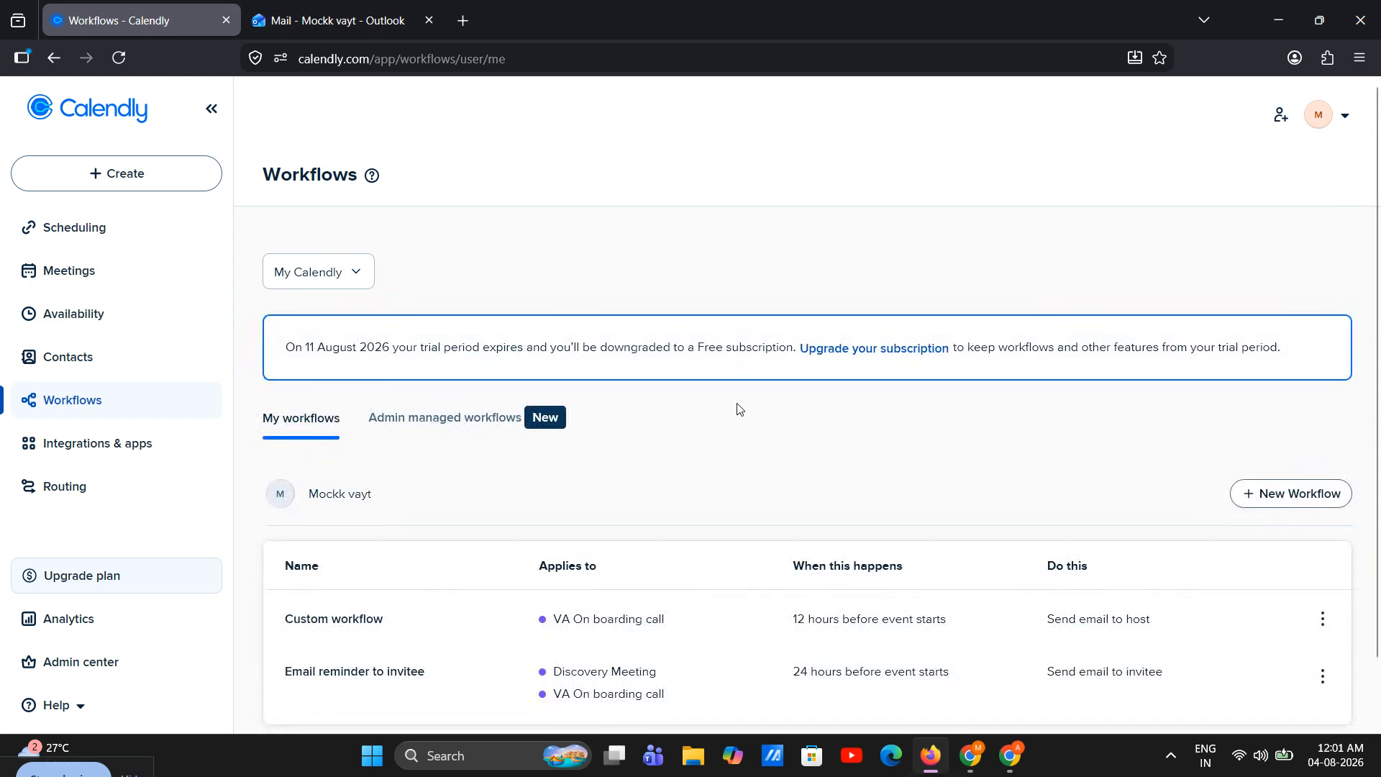
scroll(737, 408, "down", 1)
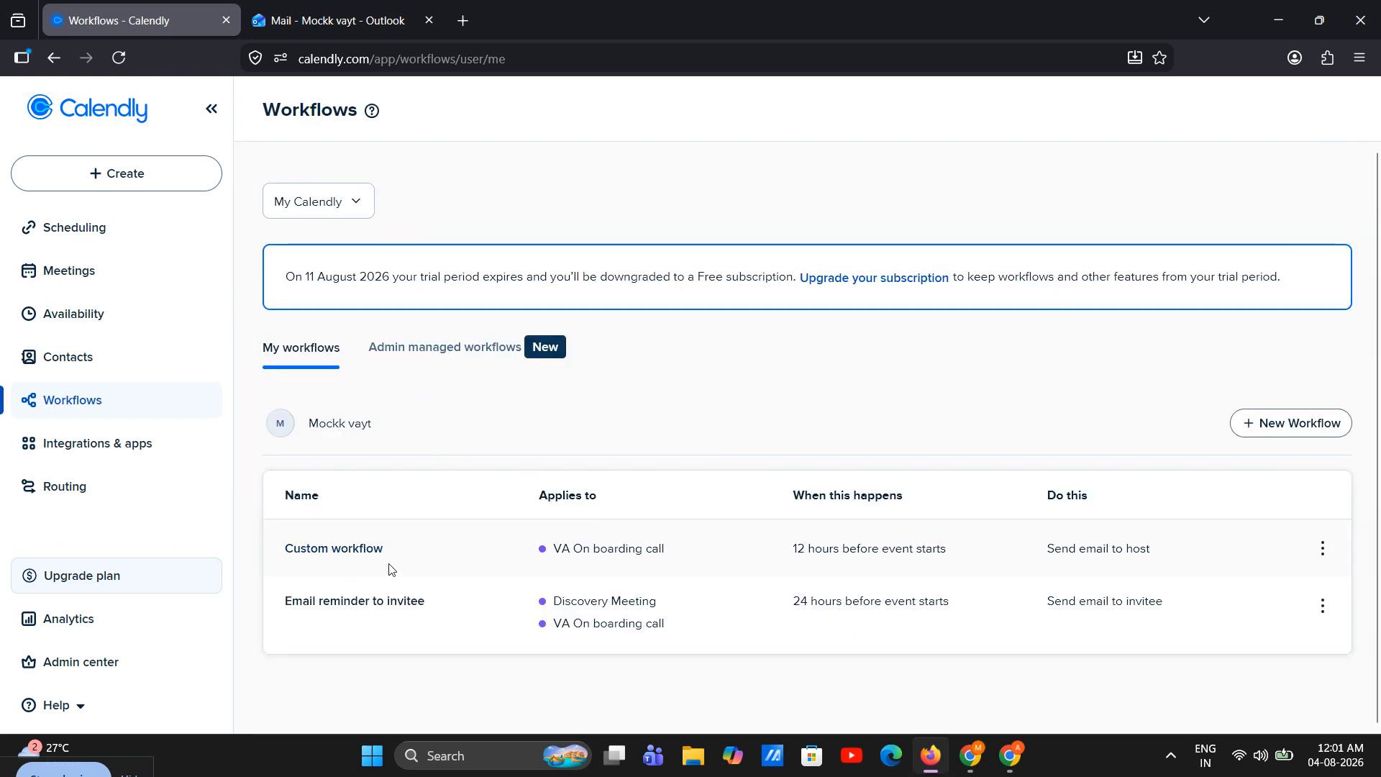